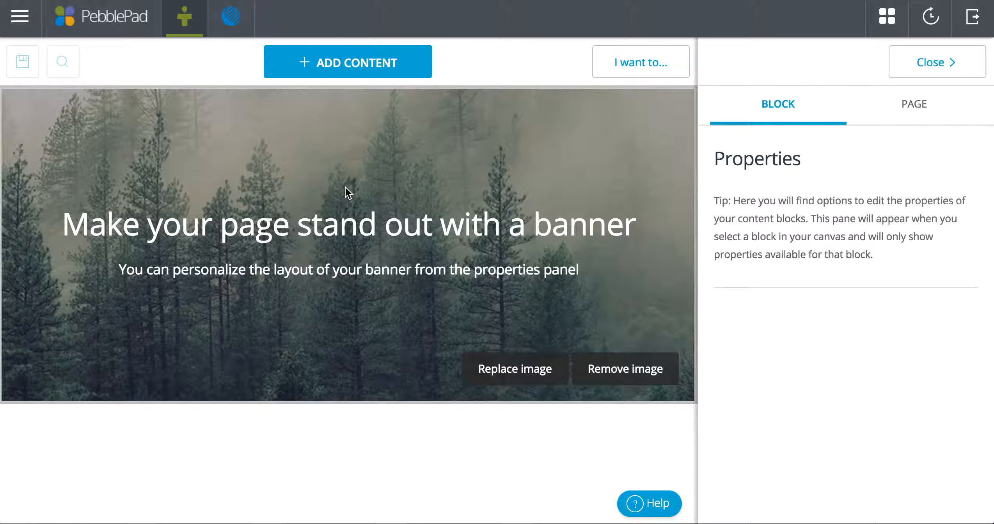
# Change the banner heading to "Test Page"
pyautogui.click(343, 223)
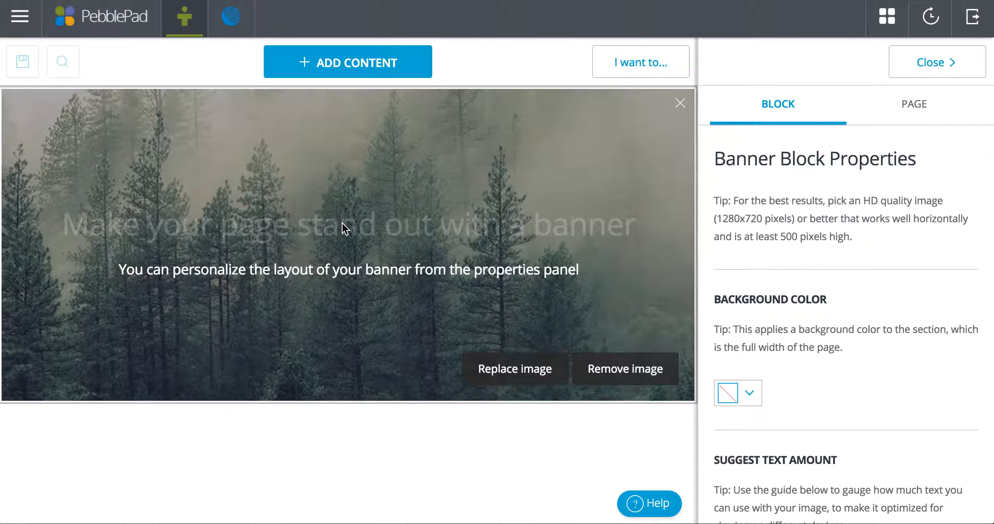
pyautogui.write('Test Page')
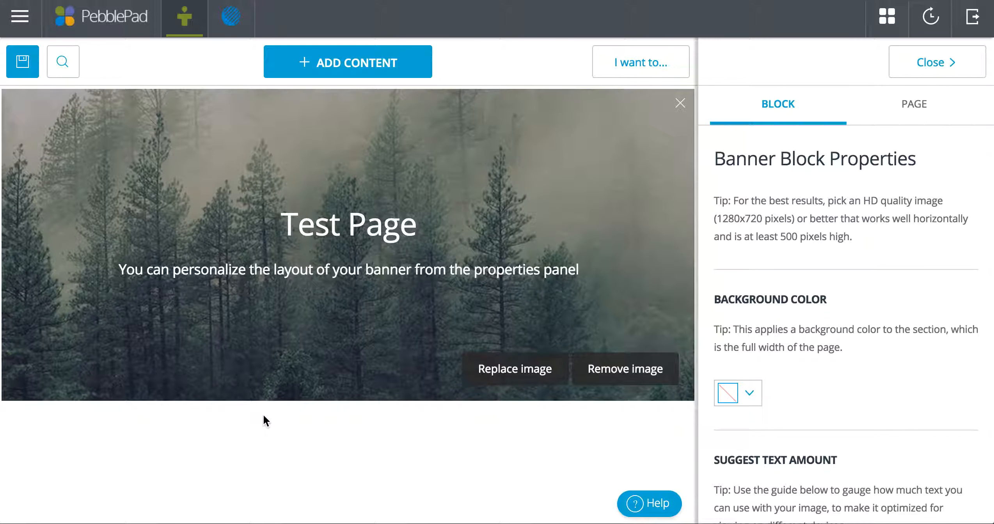
# Save the page with the title "Test Page for Mentors"
pyautogui.click(22, 61)
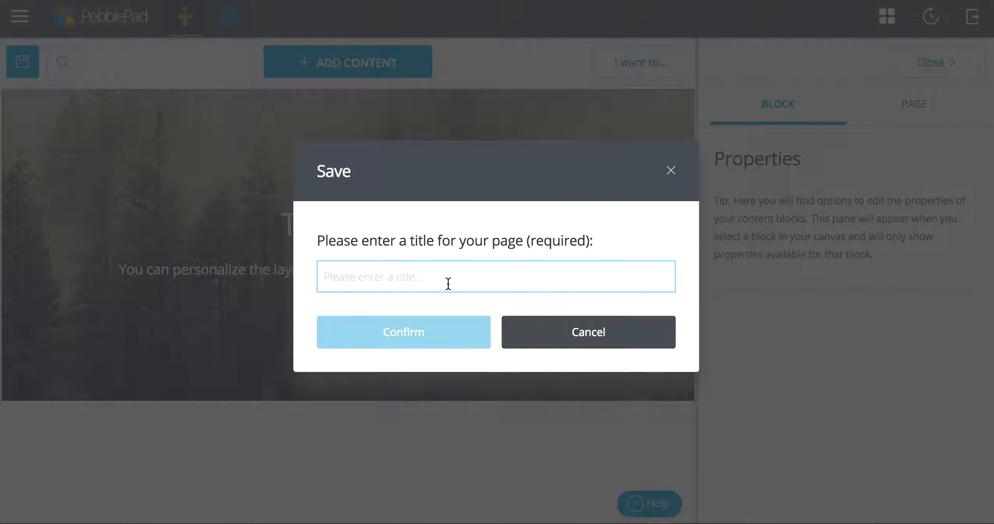
pyautogui.write('Test Page for Mentors')
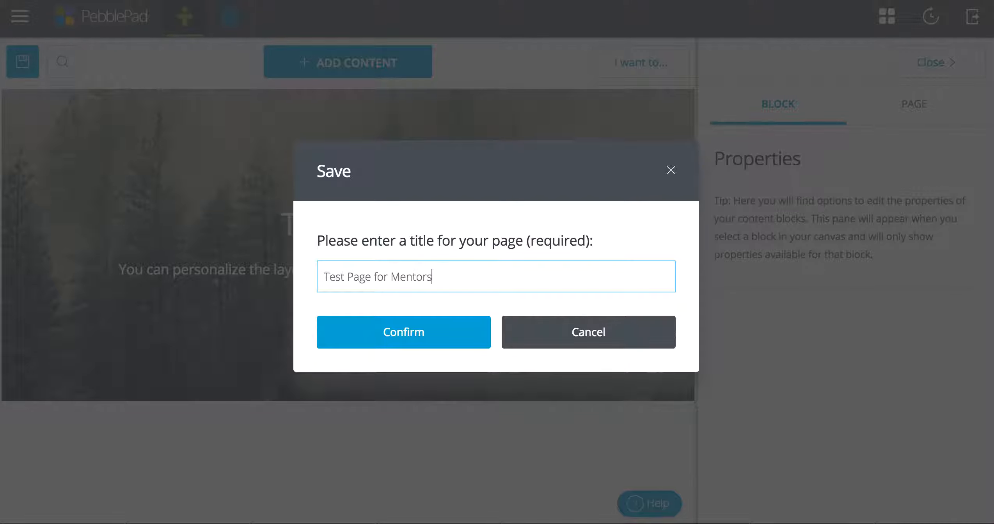
pyautogui.click(388, 333)
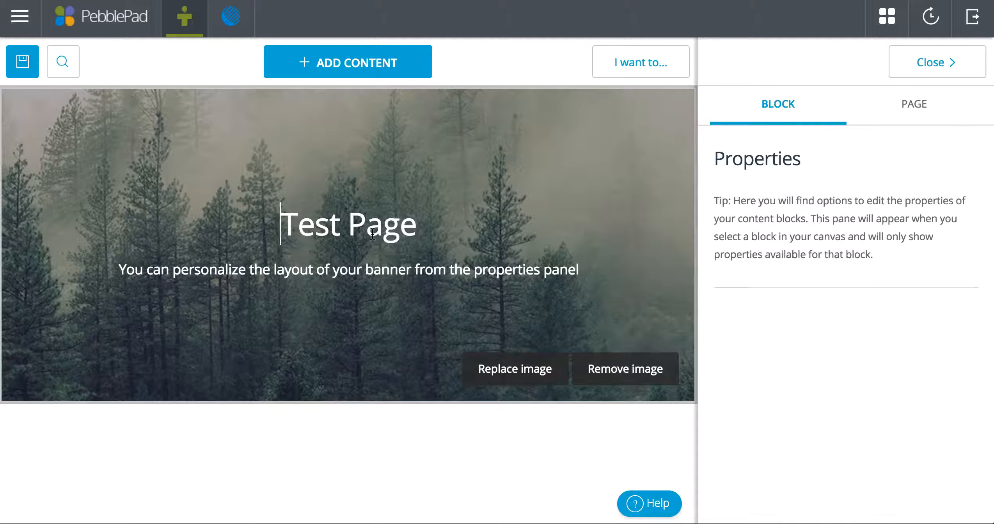
# Add a text block below the banner containing "Test text here."
pyautogui.click(305, 70)
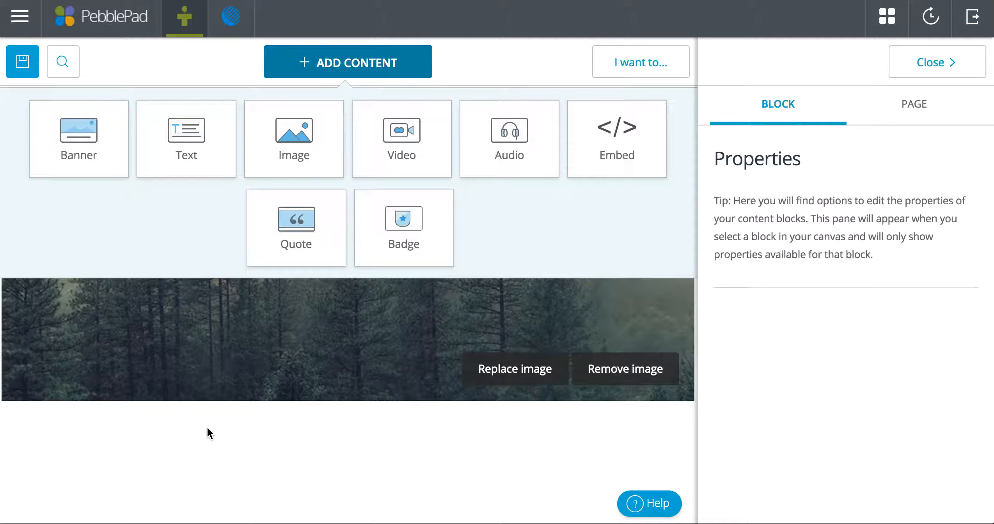
pyautogui.click(182, 135)
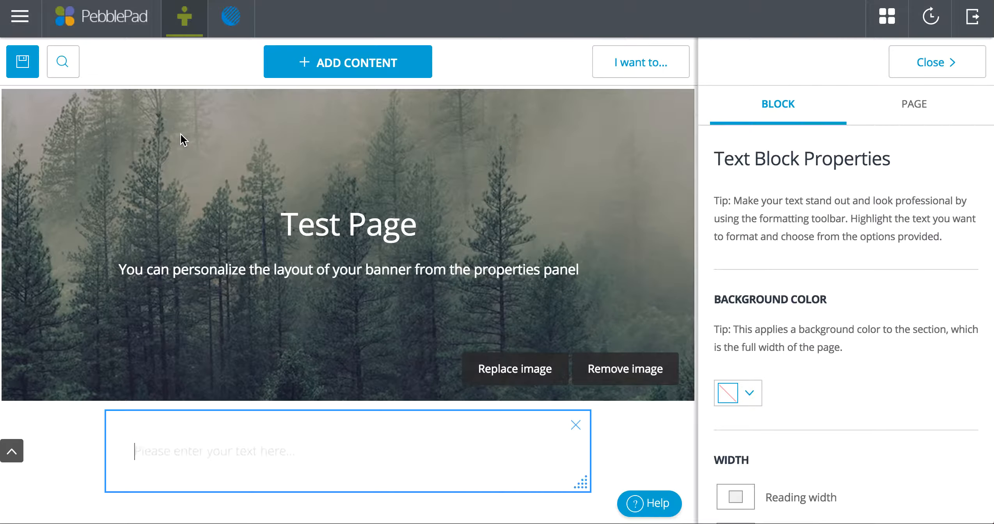
pyautogui.click(246, 442)
pyautogui.write('Test text here.')
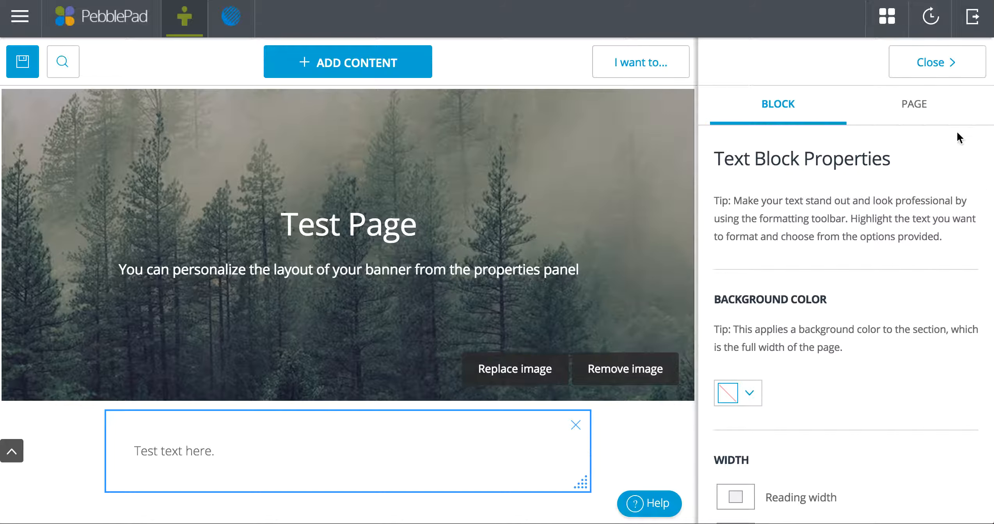
# Hide and reopen the properties panel and review the page layout options before reselecting the text block
pyautogui.click(936, 63)
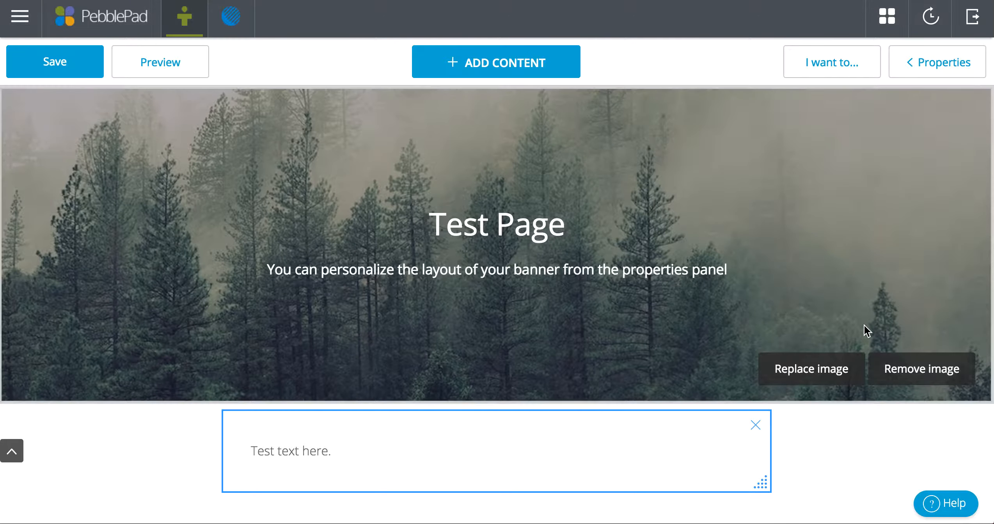
pyautogui.click(939, 62)
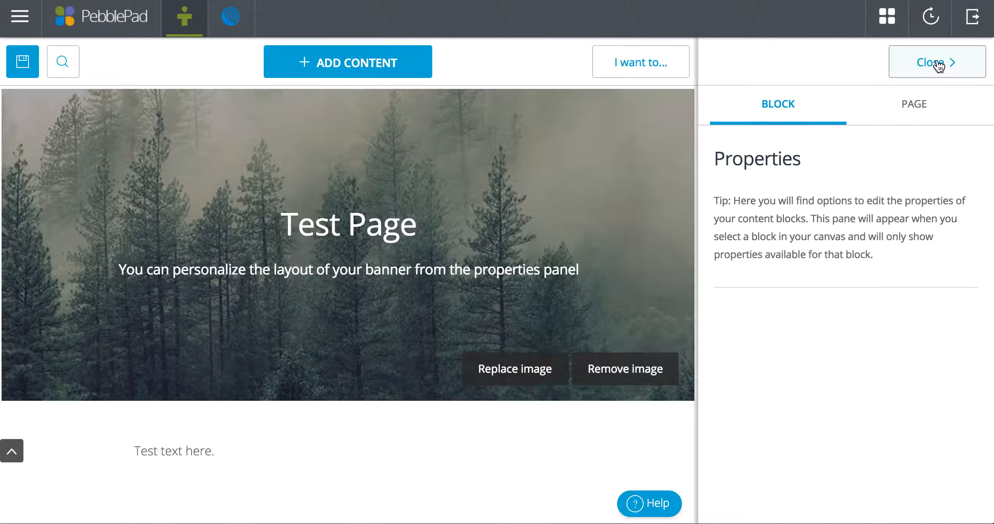
pyautogui.click(918, 103)
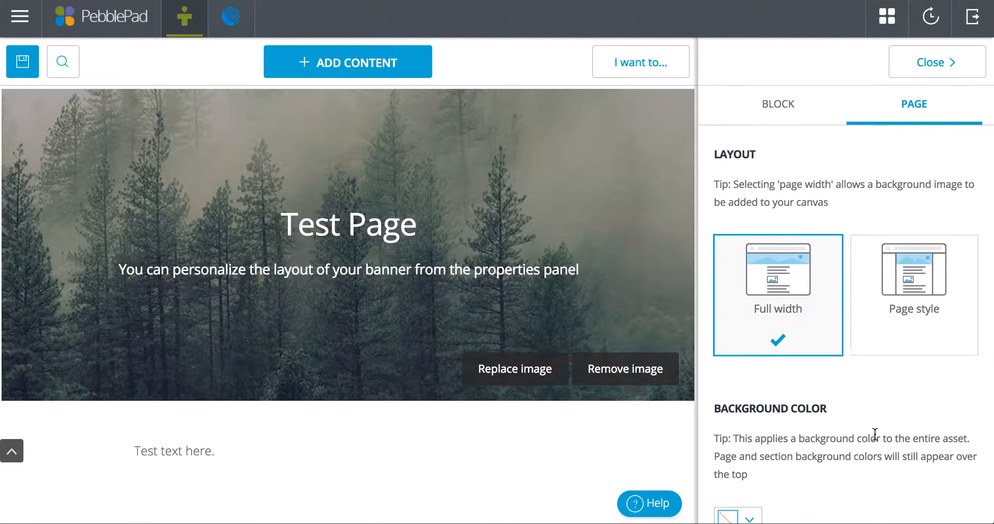
pyautogui.scroll(-2, 873, 433)
pyautogui.click(296, 466)
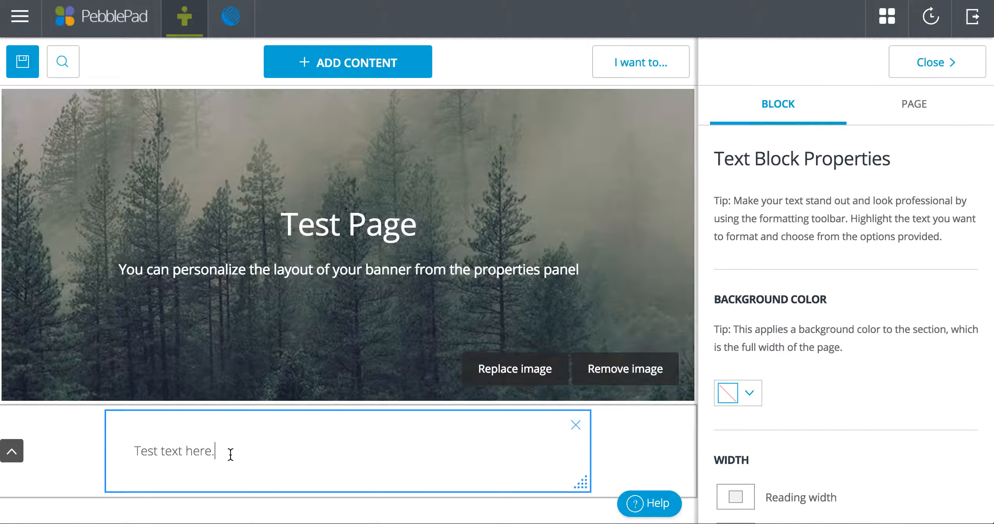
# Highlight "Test text" and browse the formatting toolbar's style, font, size, colour and link options
pyautogui.click(149, 452)
pyautogui.moveTo(134, 451); pyautogui.dragTo(180, 454)
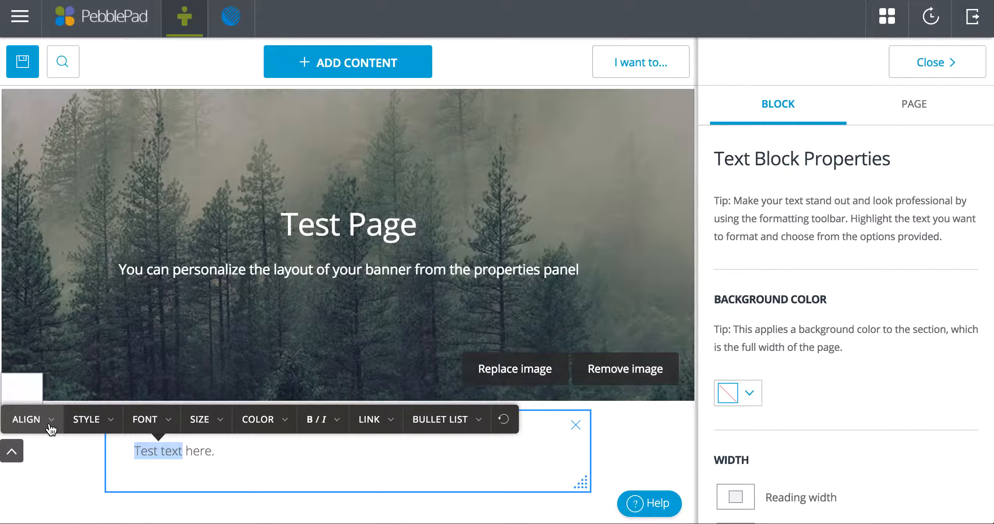
pyautogui.click(105, 420)
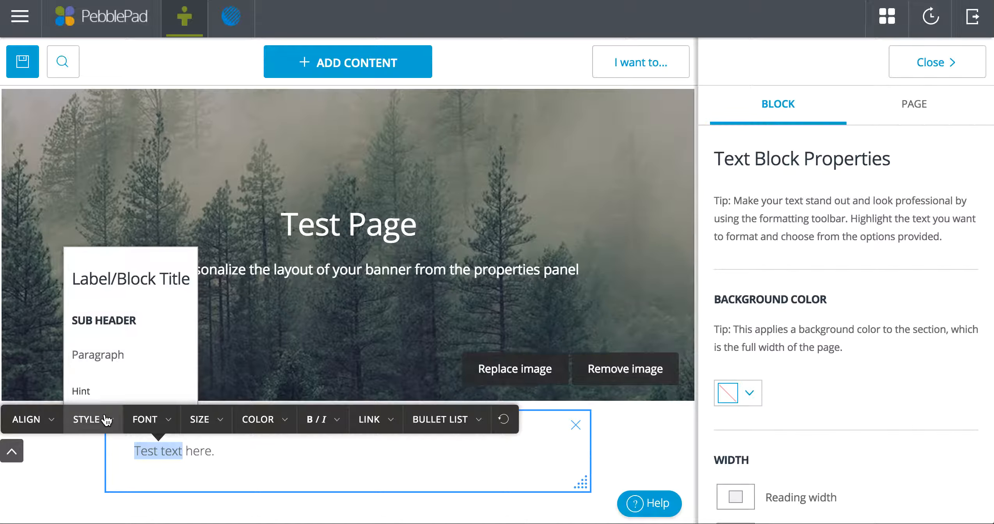
pyautogui.click(104, 420)
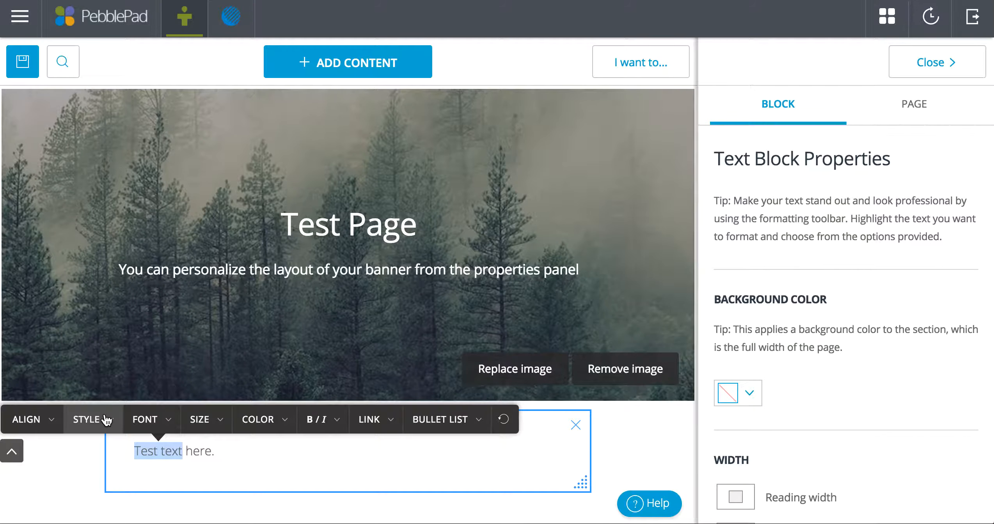
pyautogui.click(163, 420)
pyautogui.click(164, 420)
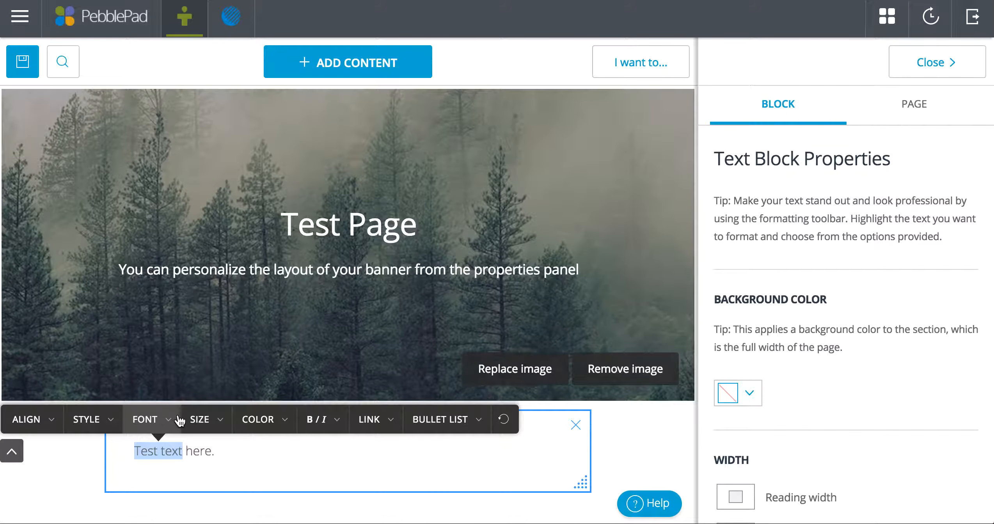
pyautogui.click(206, 420)
pyautogui.click(273, 420)
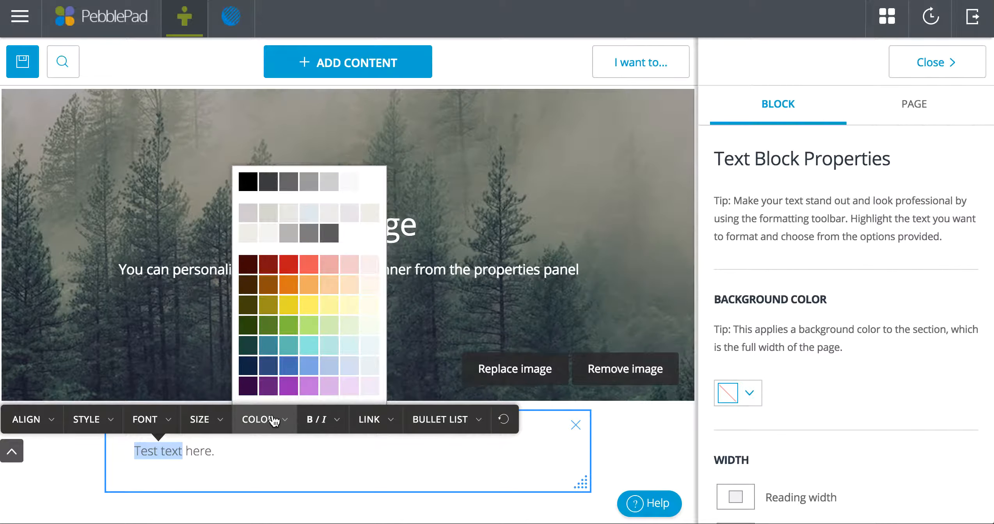
pyautogui.click(380, 420)
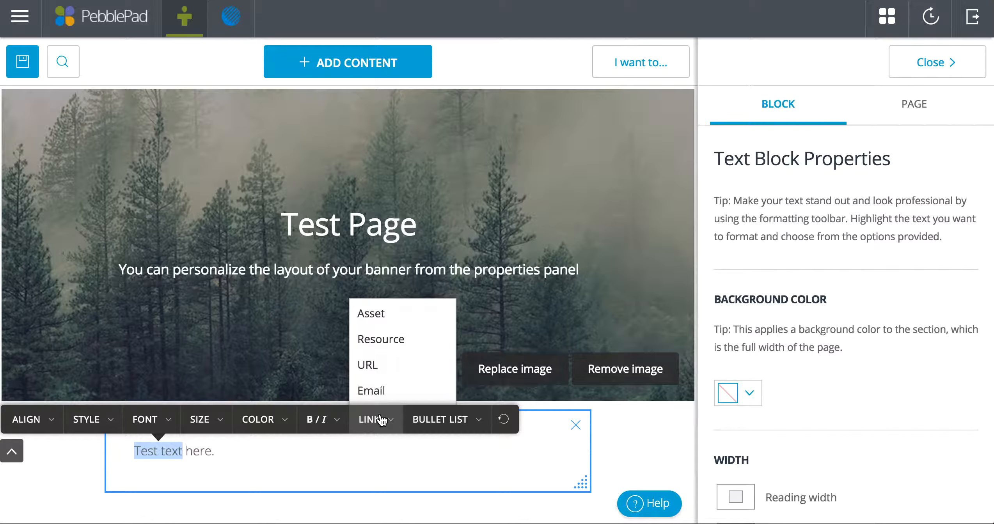
# Link the highlighted "Test text" to an asset by uploading the first image file from Downloads and saving it
pyautogui.click(373, 315)
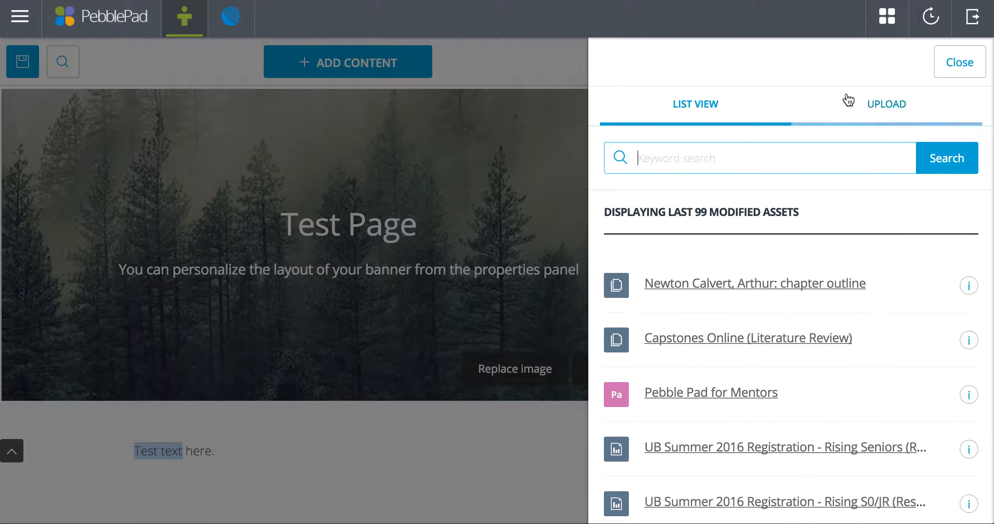
pyautogui.click(882, 110)
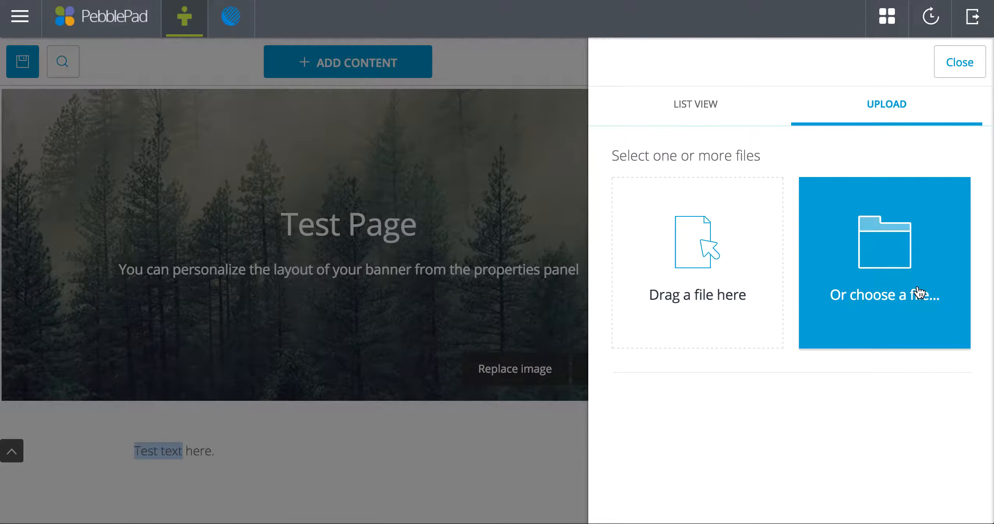
pyautogui.click(874, 271)
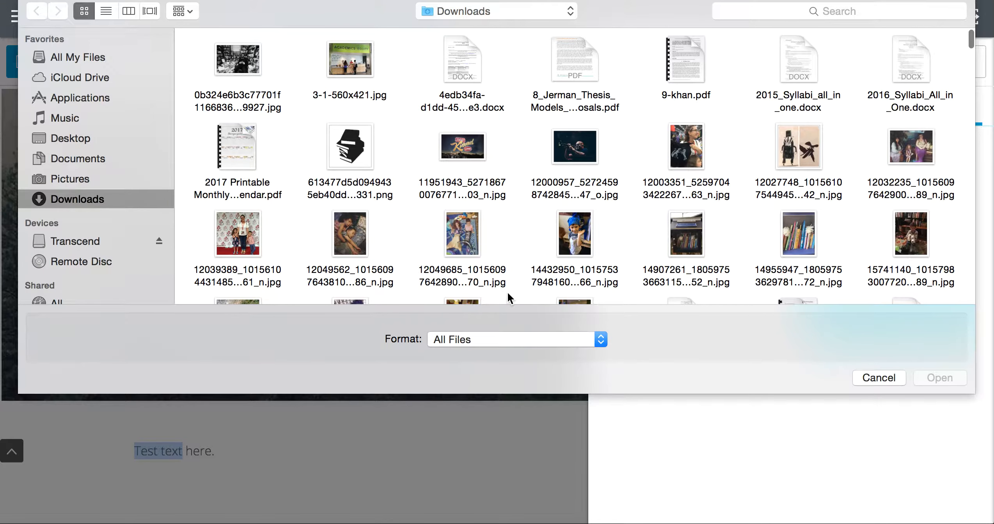
pyautogui.doubleClick(245, 61)
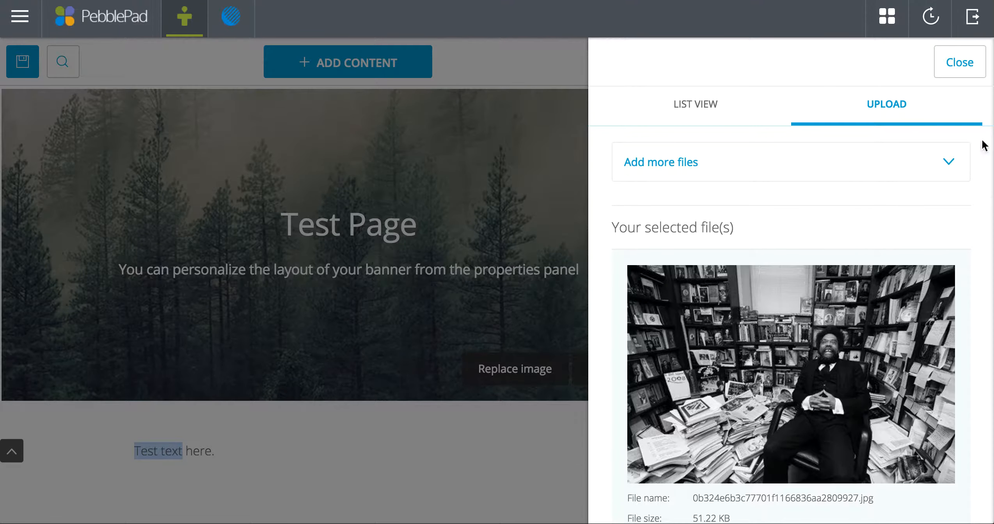
pyautogui.click(958, 69)
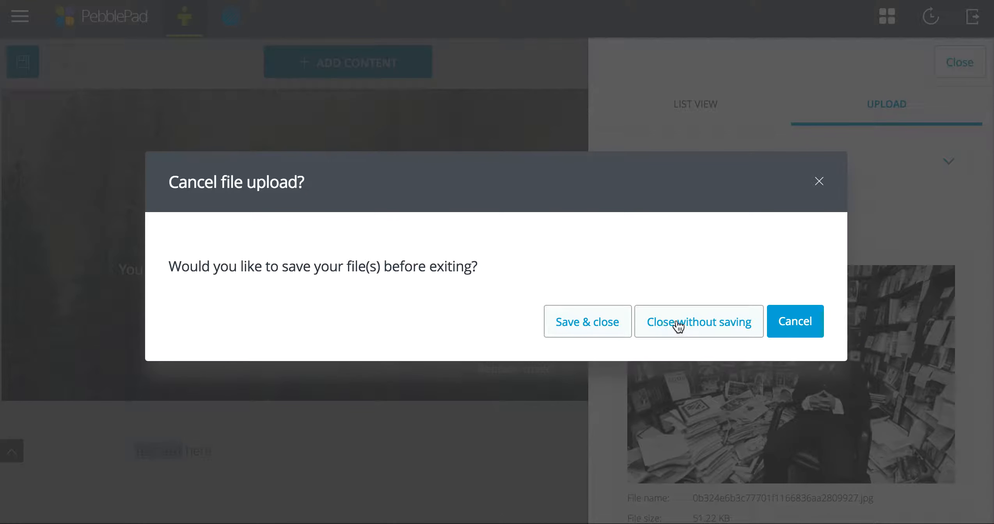
pyautogui.click(797, 322)
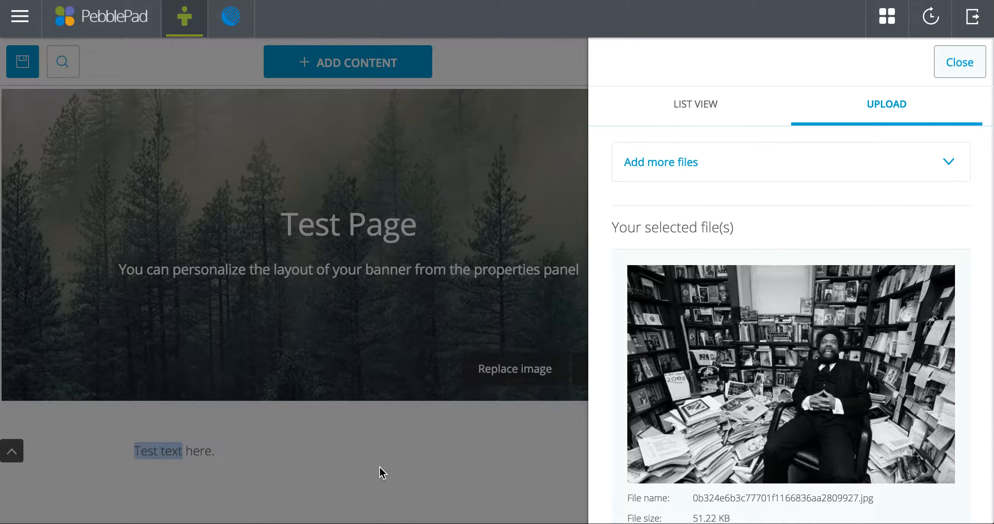
pyautogui.click(953, 57)
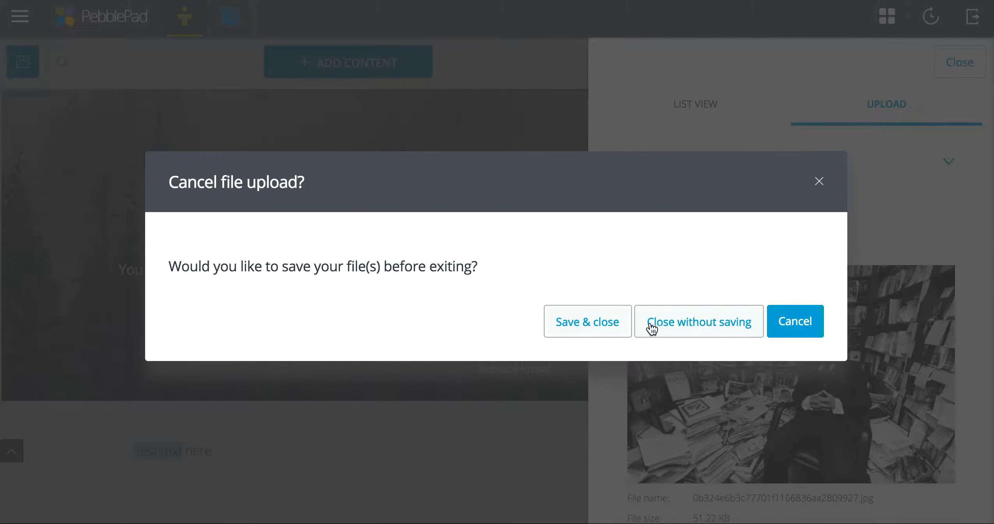
pyautogui.click(584, 326)
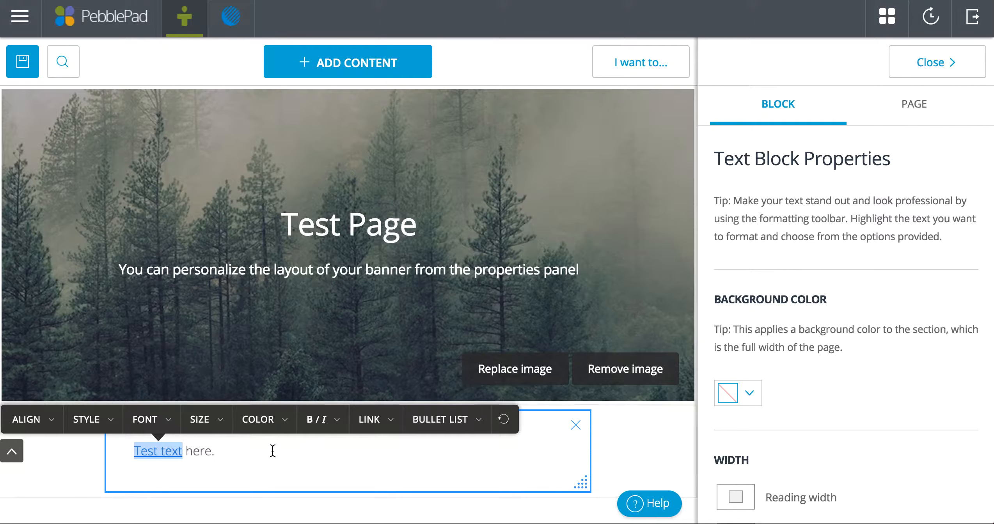
# Select the word "here" and view the available link types
pyautogui.click(230, 452)
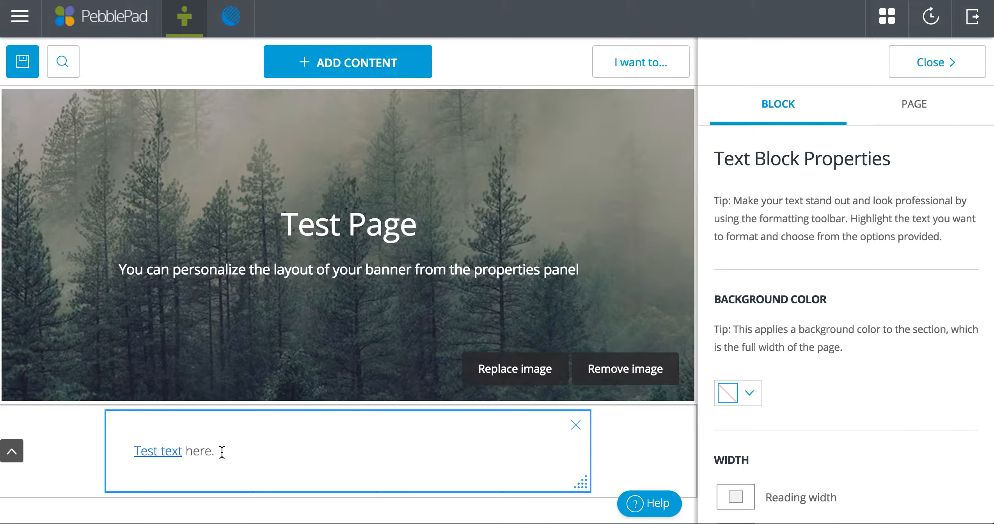
pyautogui.moveTo(212, 452); pyautogui.dragTo(183, 451)
pyautogui.click(383, 425)
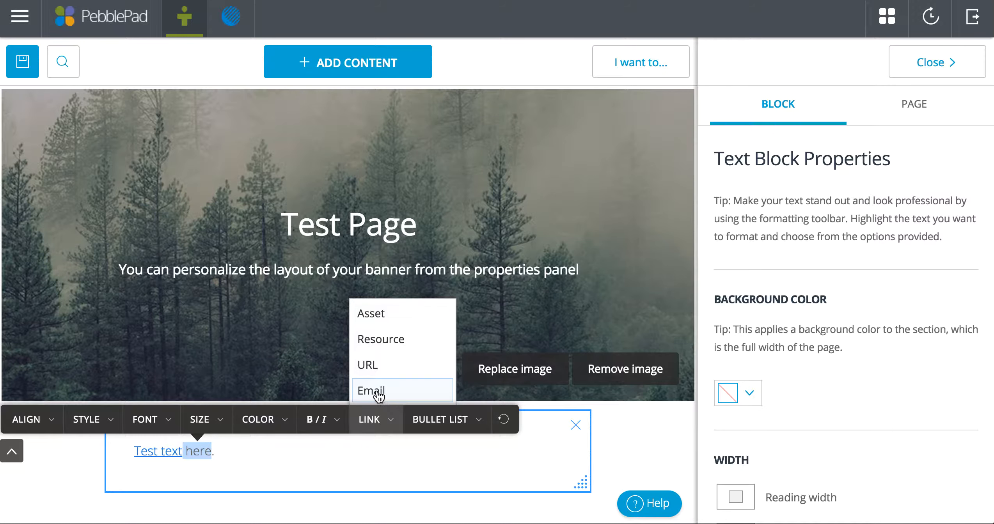
pyautogui.click(339, 461)
# Add an image block below the text and fill it with an abstract painting from the image gallery
pyautogui.click(300, 72)
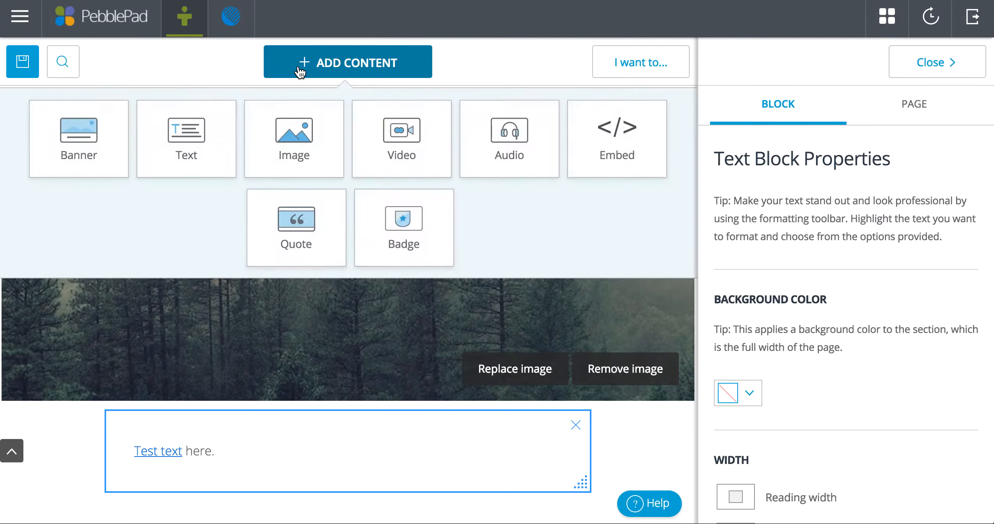
pyautogui.click(286, 145)
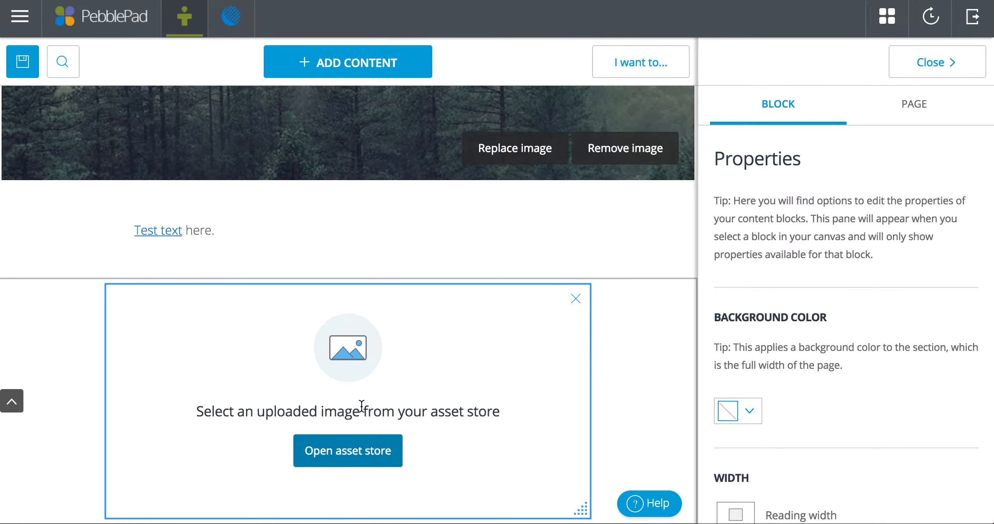
pyautogui.click(331, 452)
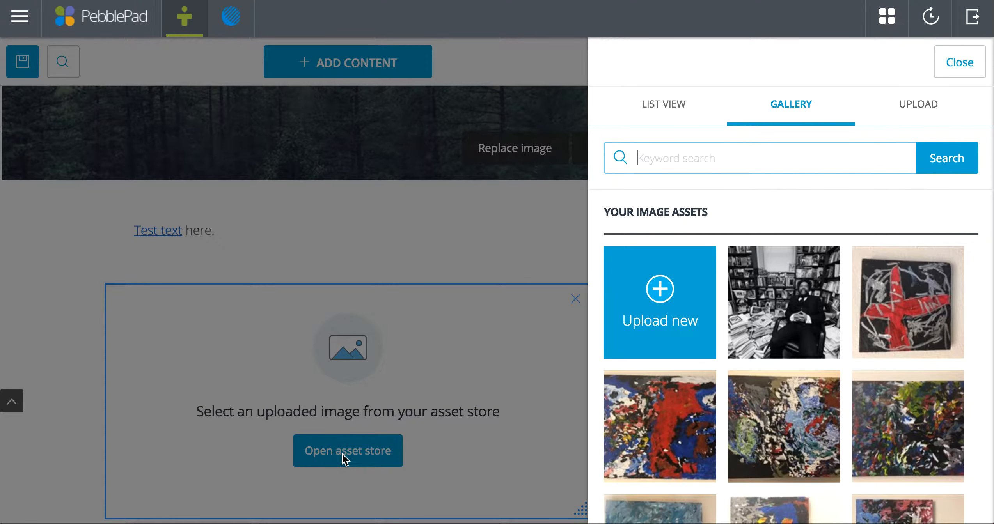
pyautogui.click(930, 113)
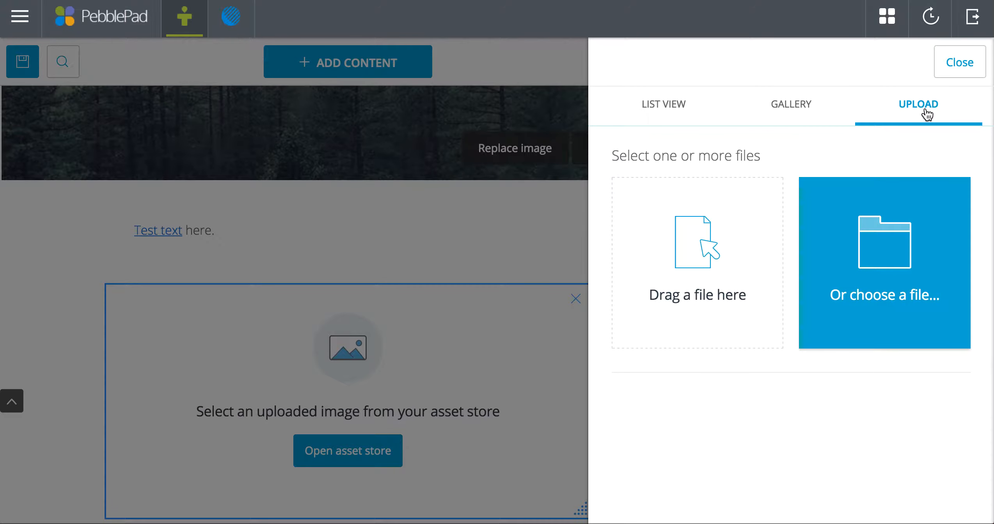
pyautogui.click(795, 110)
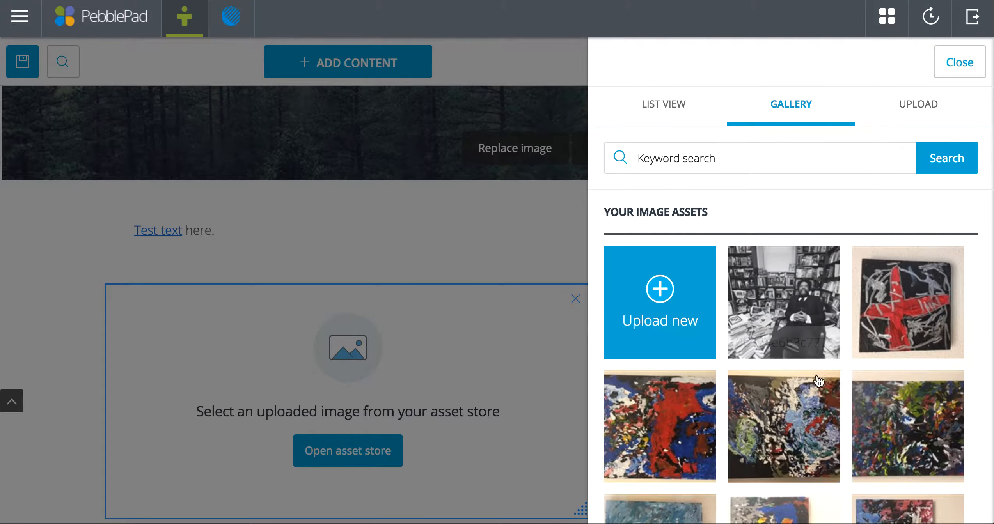
pyautogui.click(667, 413)
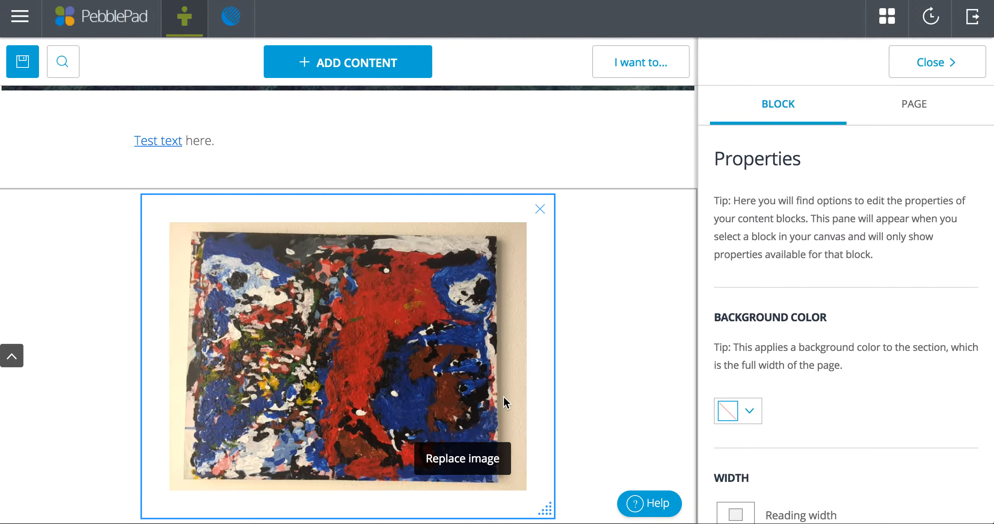
pyautogui.click(315, 67)
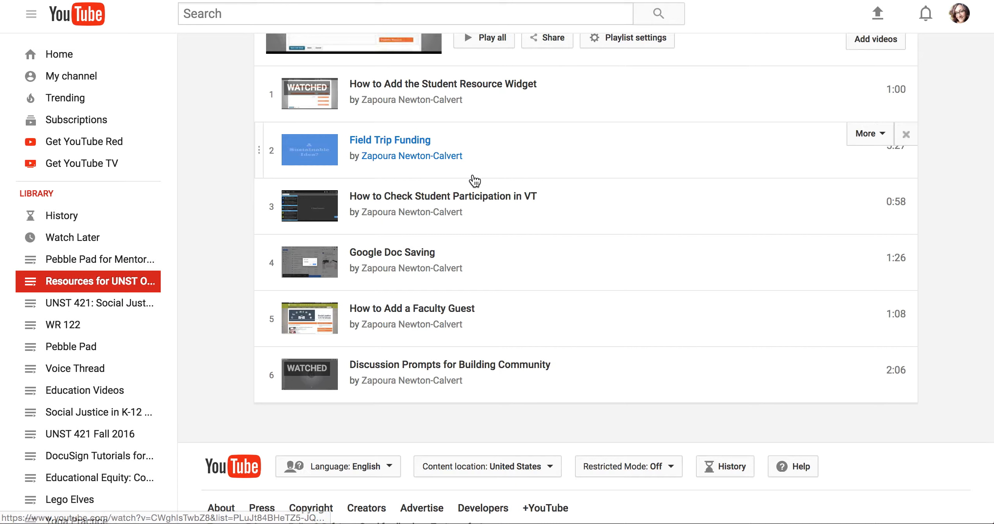
# Open the "How to Add a Faculty Guest" YouTube video from the playlist and copy its embed code from the share options
pyautogui.click(415, 314)
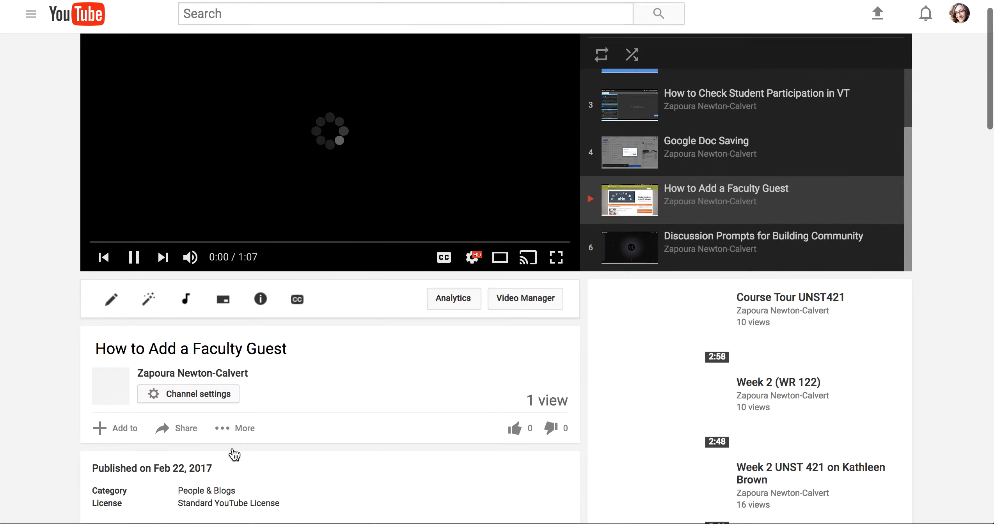
pyautogui.click(186, 430)
pyautogui.scroll(-4, 260, 441)
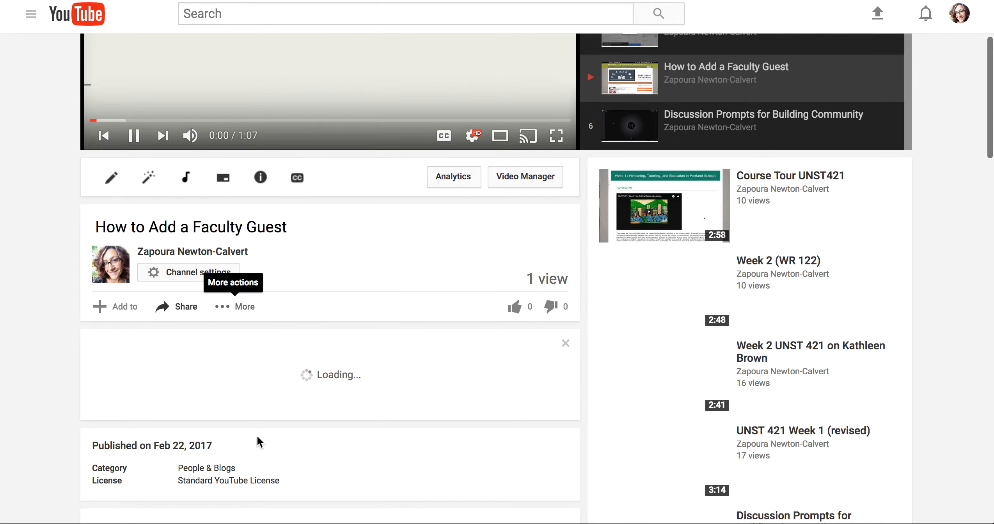
pyautogui.click(134, 119)
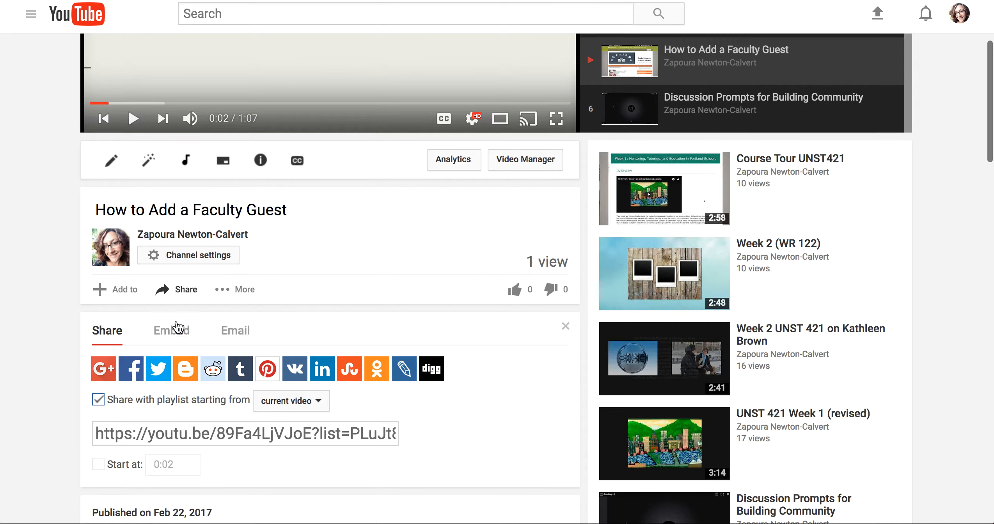
pyautogui.click(172, 332)
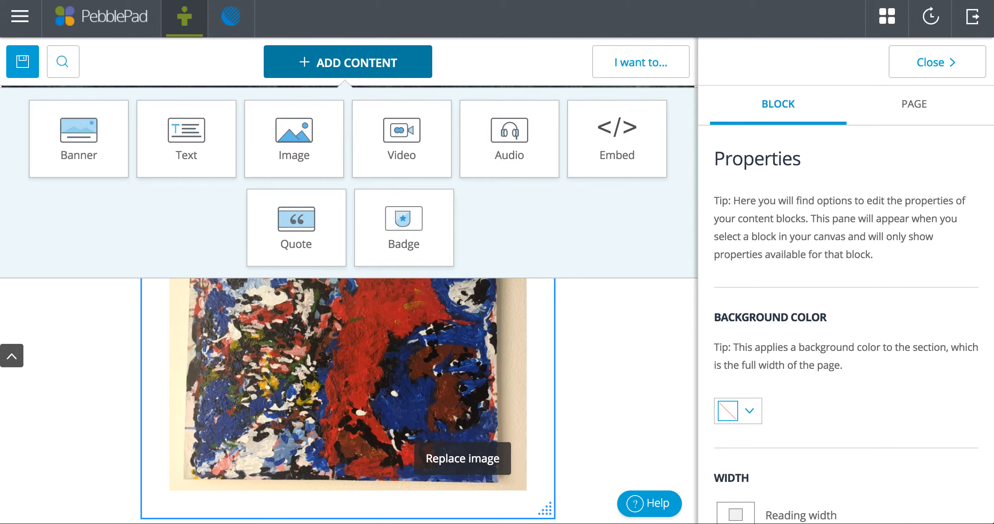
# Add an Embed block to the page and paste the YouTube embed code into it
pyautogui.click(611, 148)
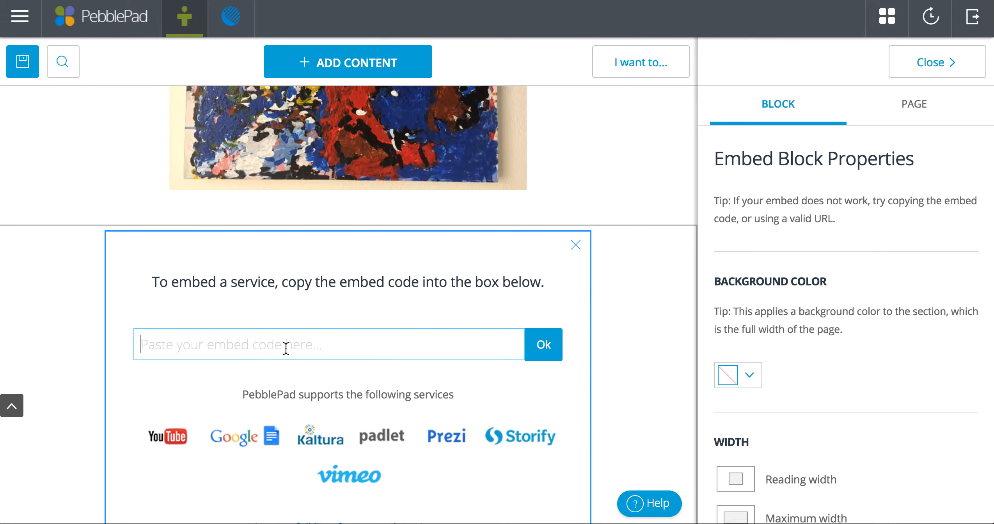
pyautogui.press('super+v')
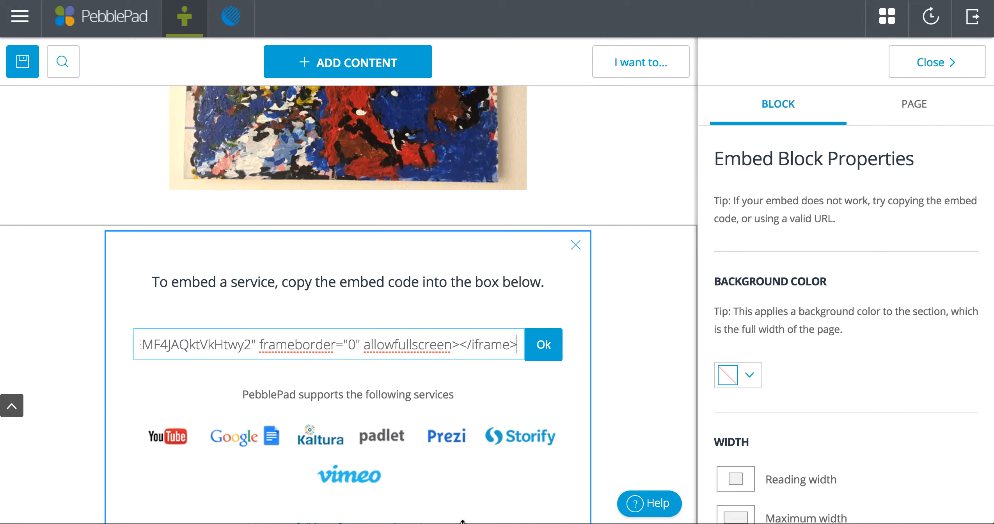
pyautogui.click(542, 345)
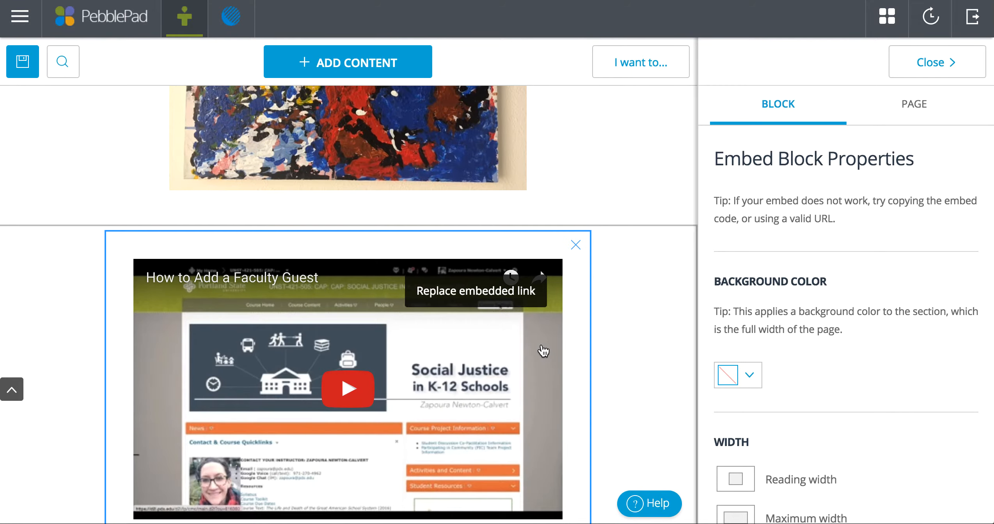
pyautogui.scroll(-2, 541, 345)
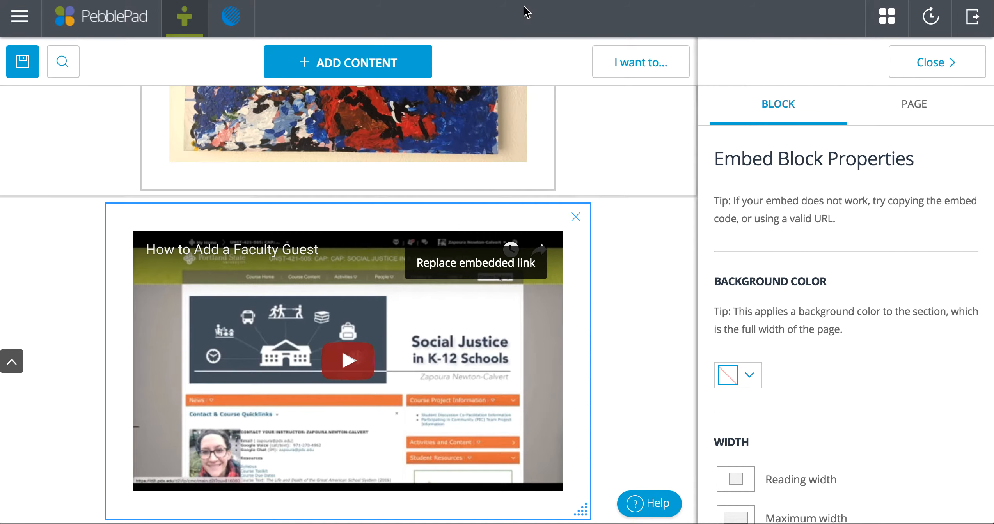
pyautogui.scroll(5, 384, 149)
pyautogui.click(318, 63)
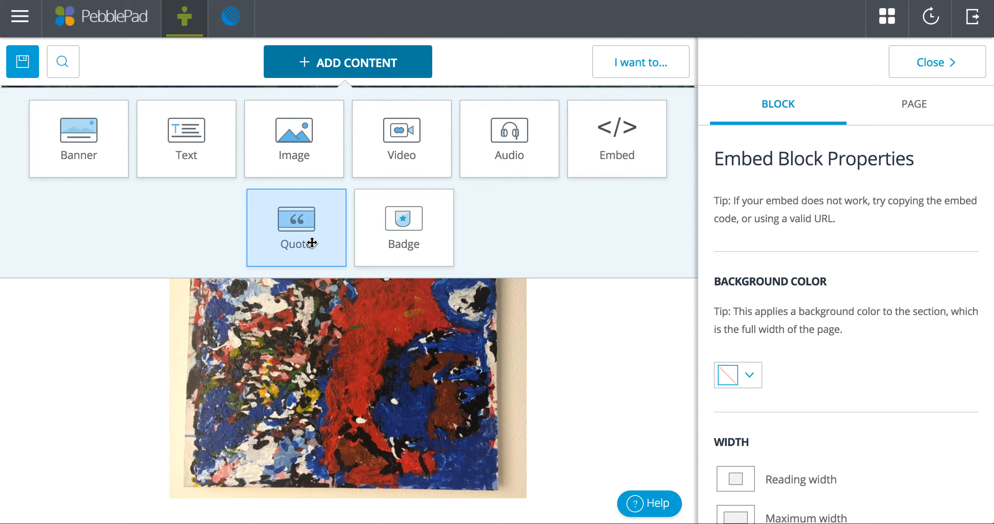
pyautogui.click(600, 359)
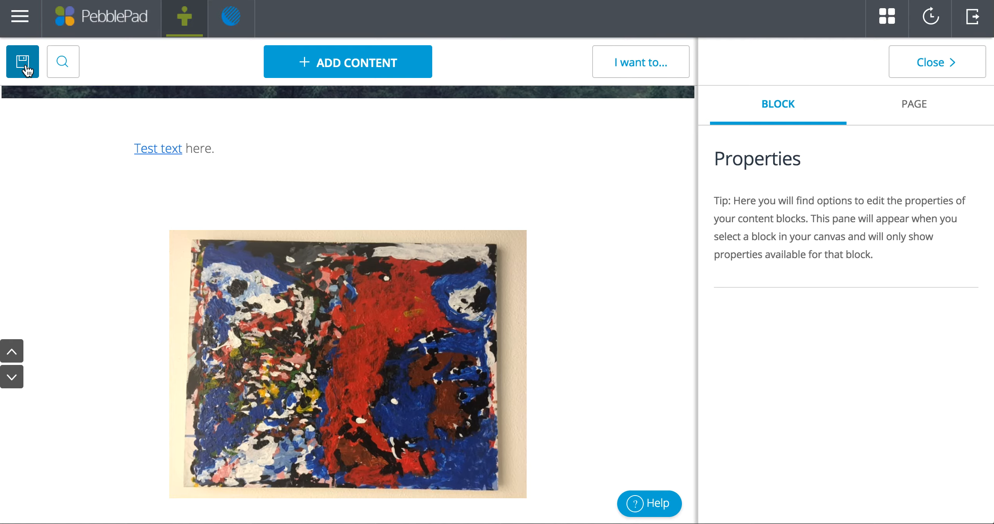
# Save the page
pyautogui.scroll(1, 219, 146)
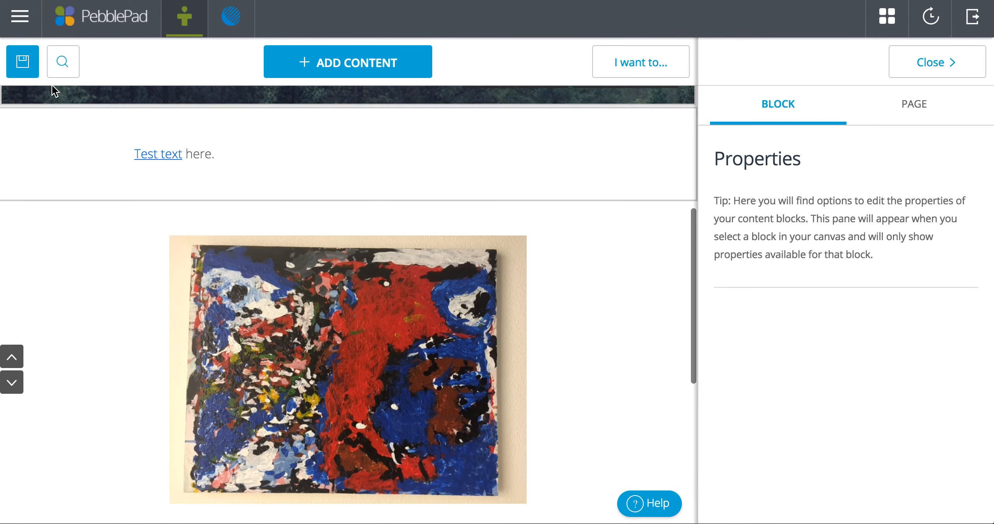
pyautogui.click(23, 63)
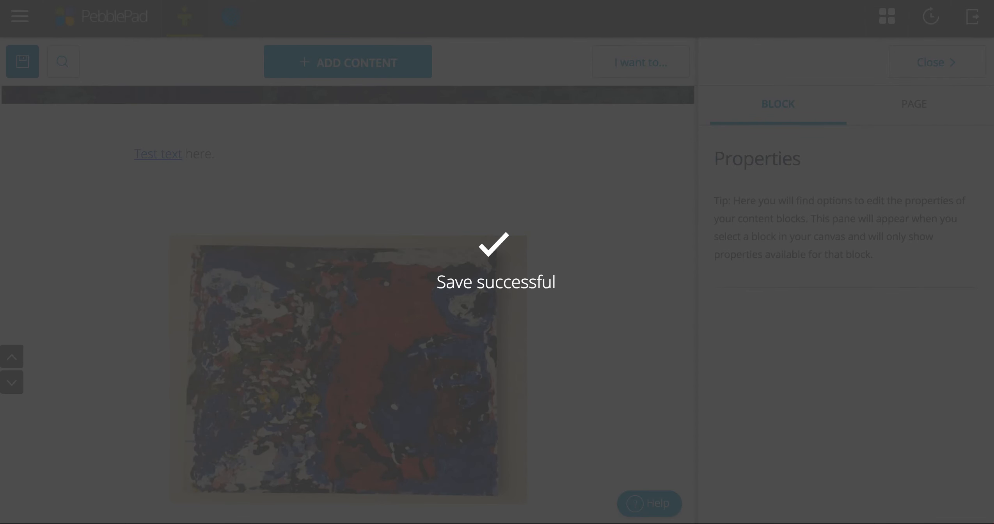